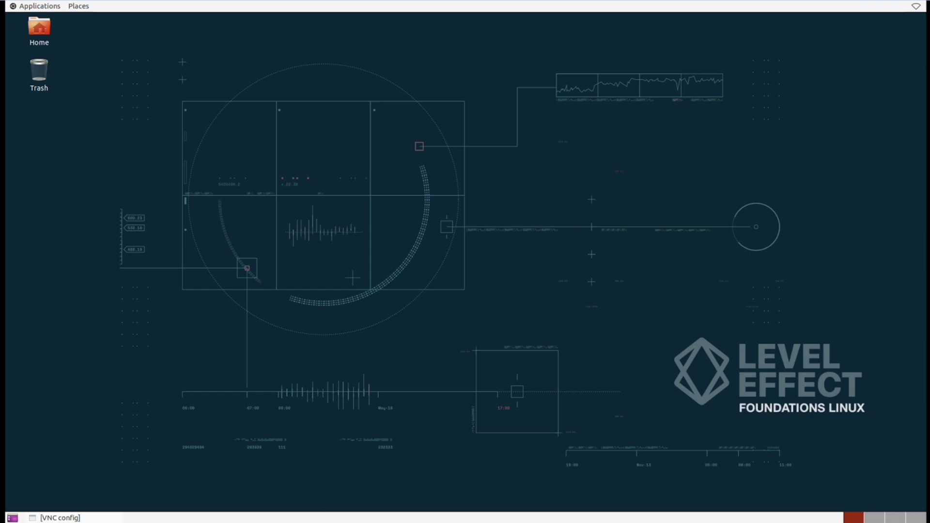
Launch System Monitor from Applications > System Tools in the top panel
click(39, 6)
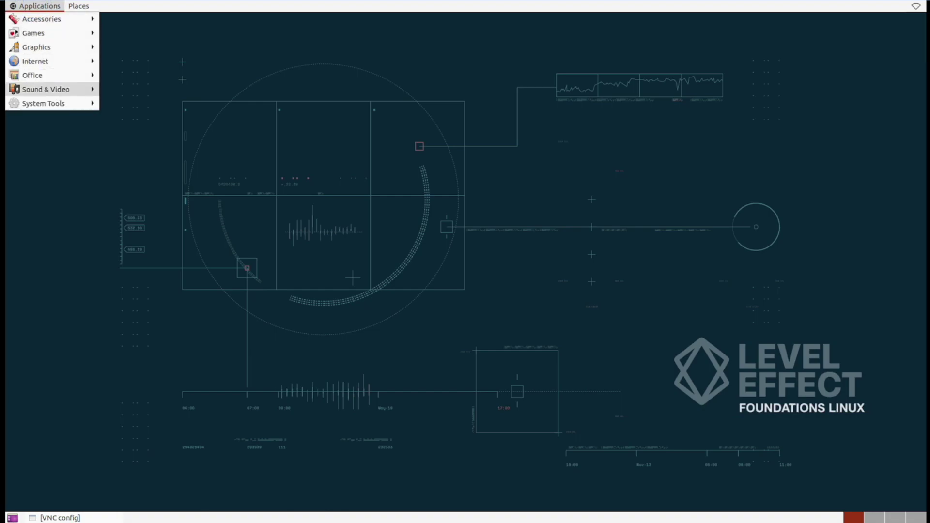
mouse_move(44, 103)
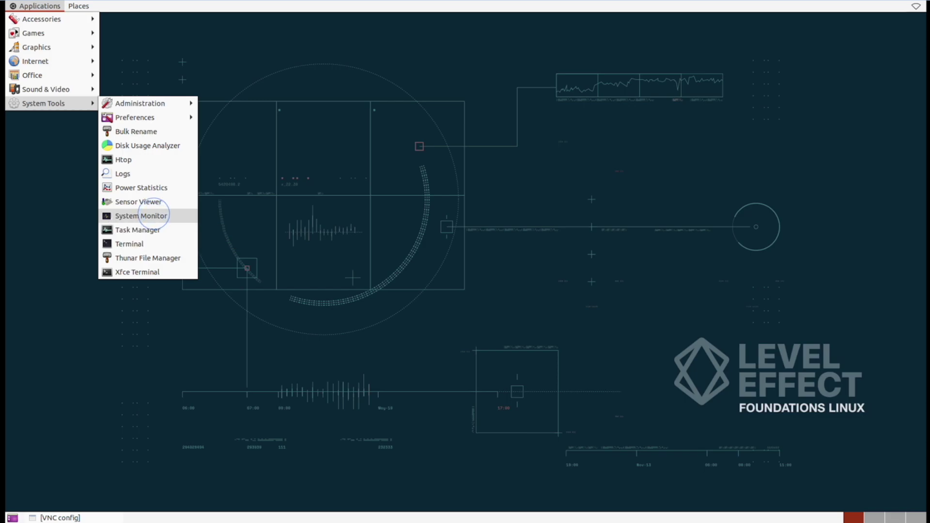
click(140, 216)
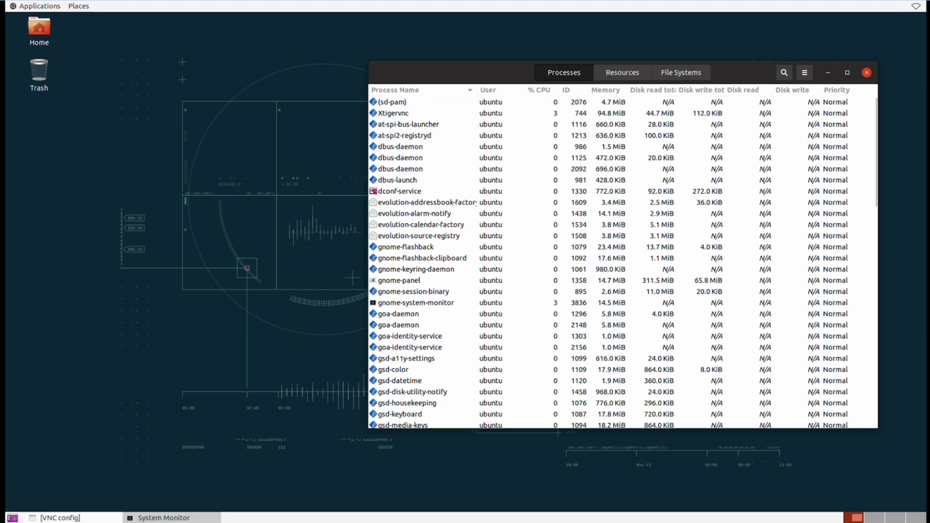
Maximize System Monitor, sort by Process Name and Memory both ways, ending alphabetical by name
double_click(488, 70)
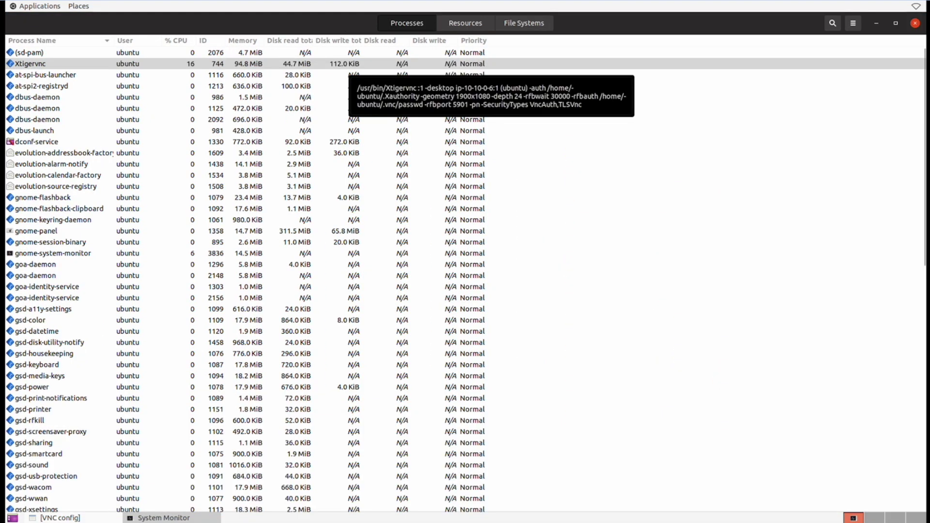
click(489, 53)
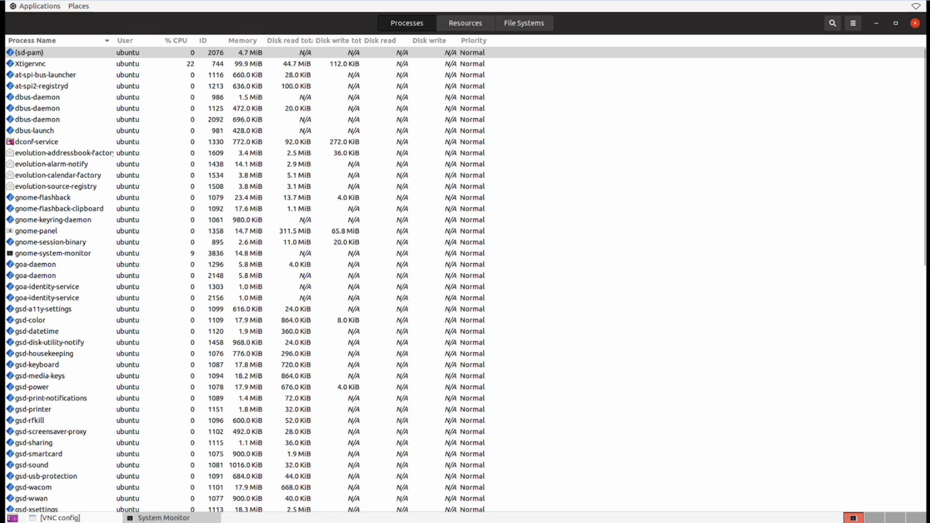
click(104, 41)
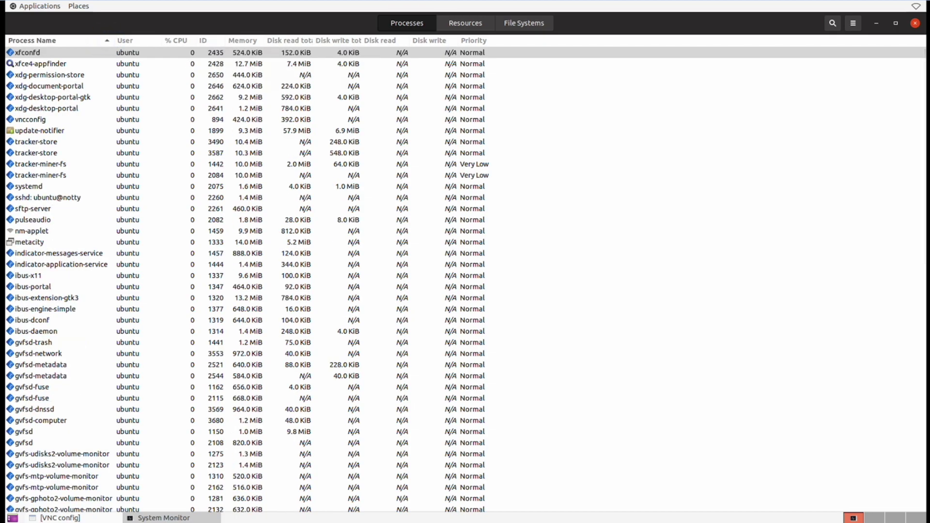
click(105, 41)
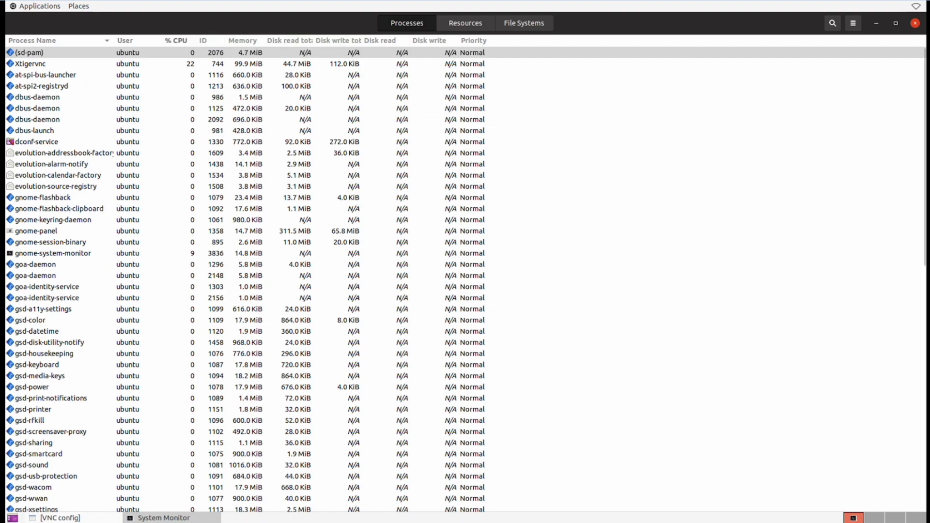
click(242, 40)
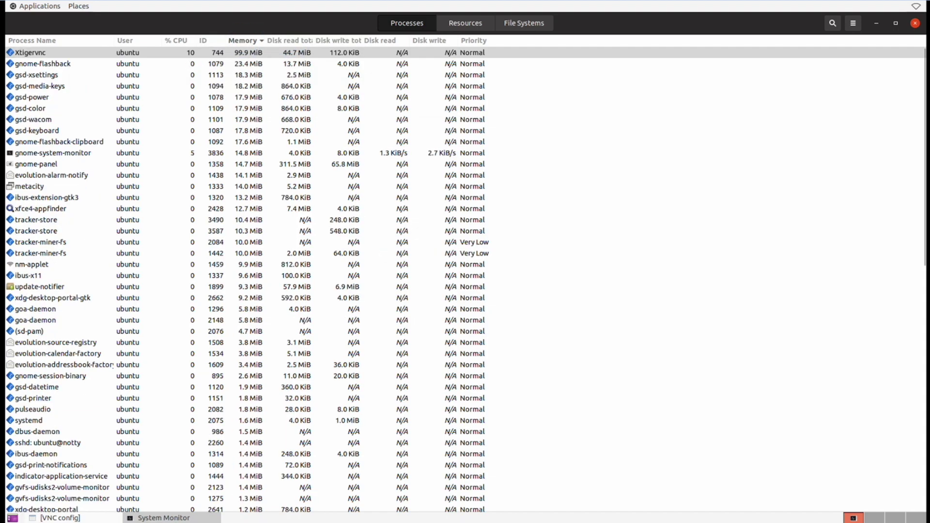
click(242, 40)
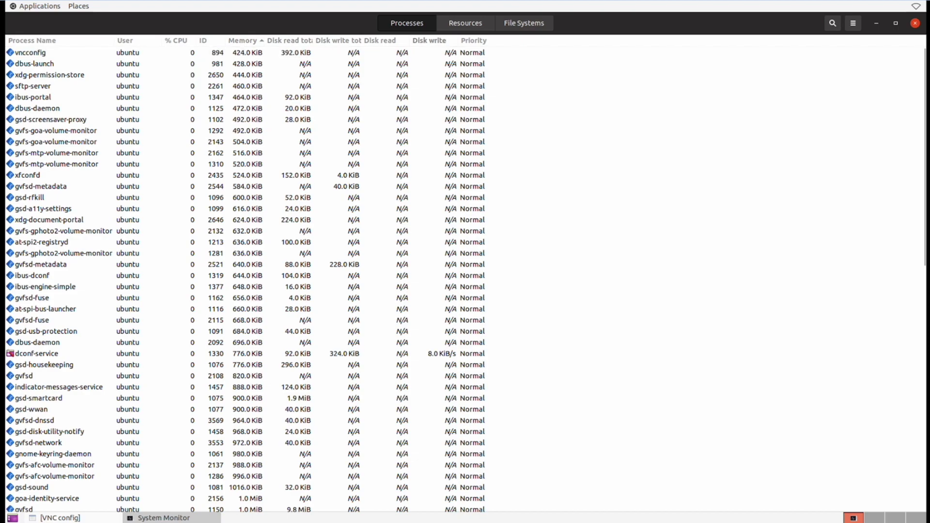
click(31, 41)
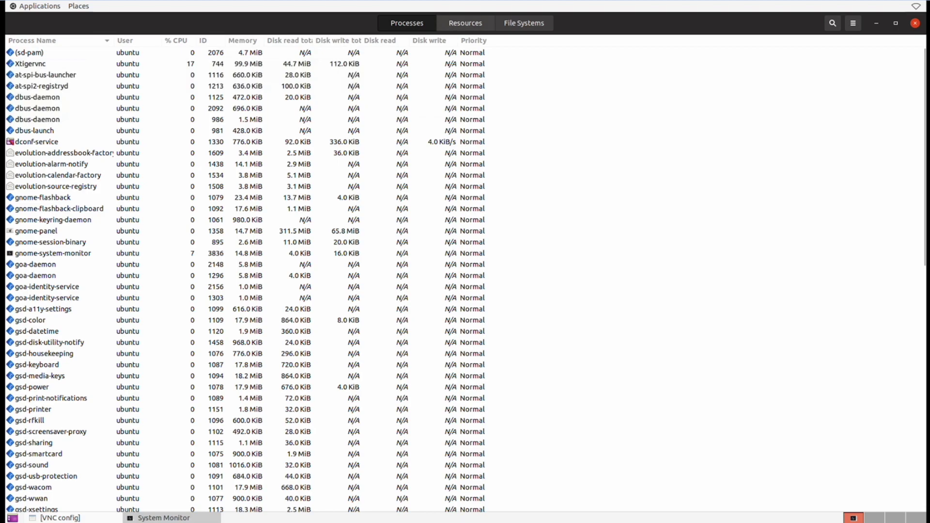
Check the Resources history graphs, then select /dev/root in the File Systems table
click(465, 23)
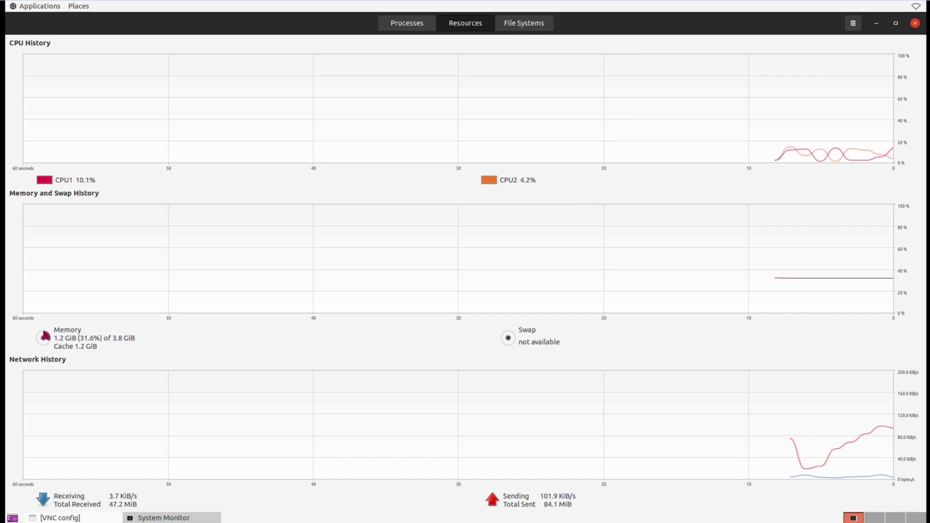
click(512, 24)
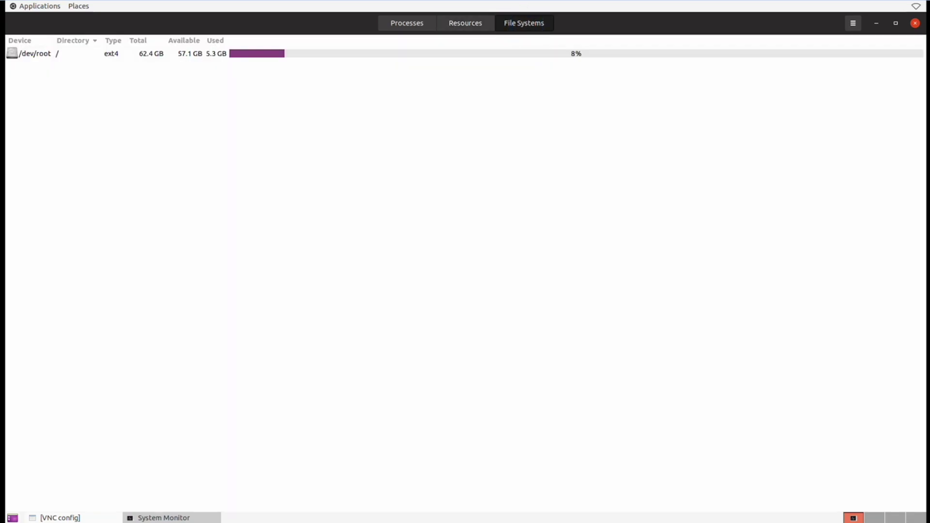
click(43, 54)
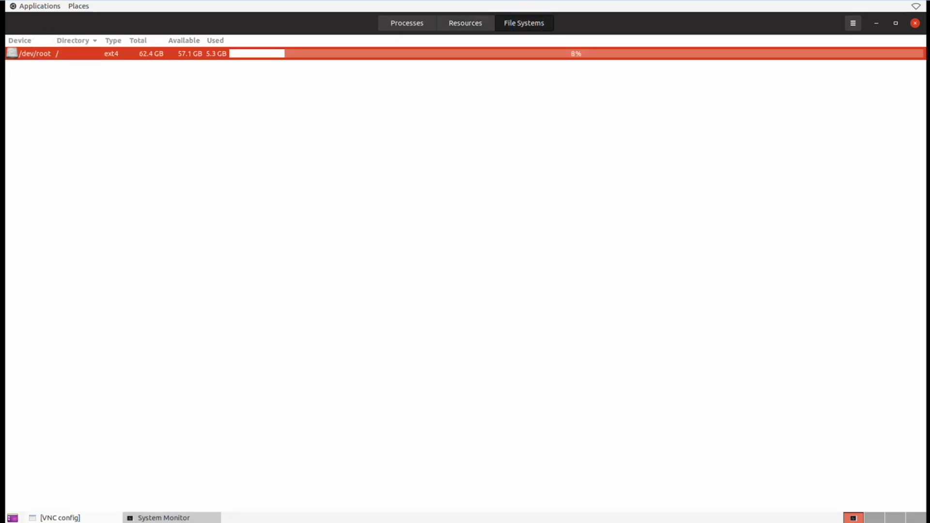
click(47, 54)
Switch to Processes, unmaximize the window and dock it on the right half of the screen
click(407, 23)
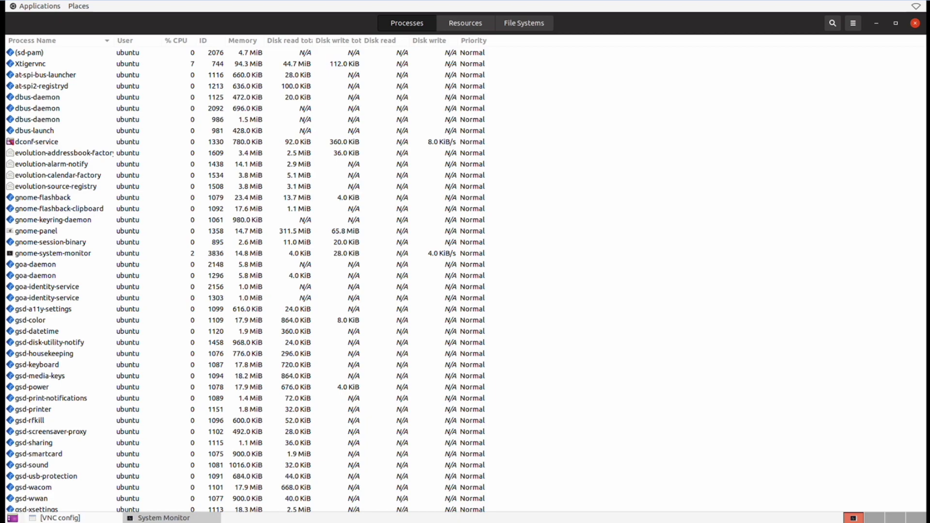
double_click(348, 16)
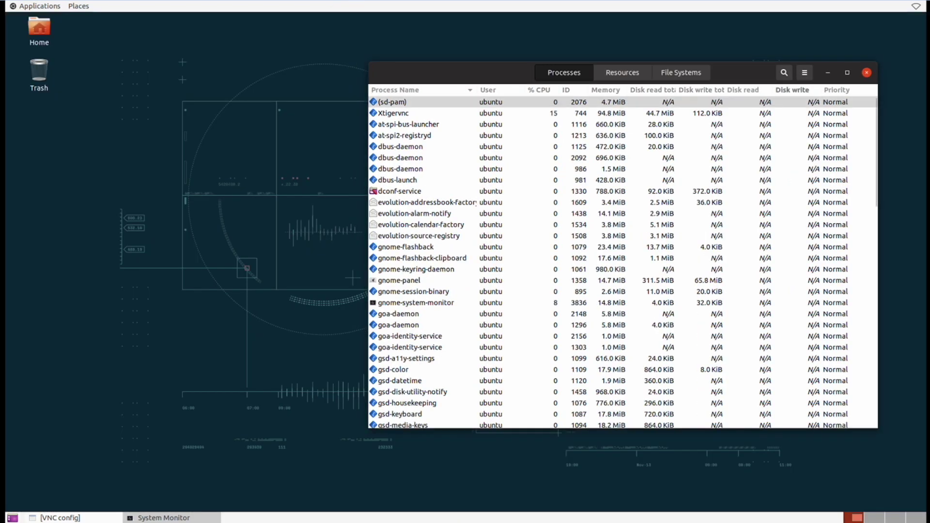
click(754, 70)
drag(754, 71, 929, 73)
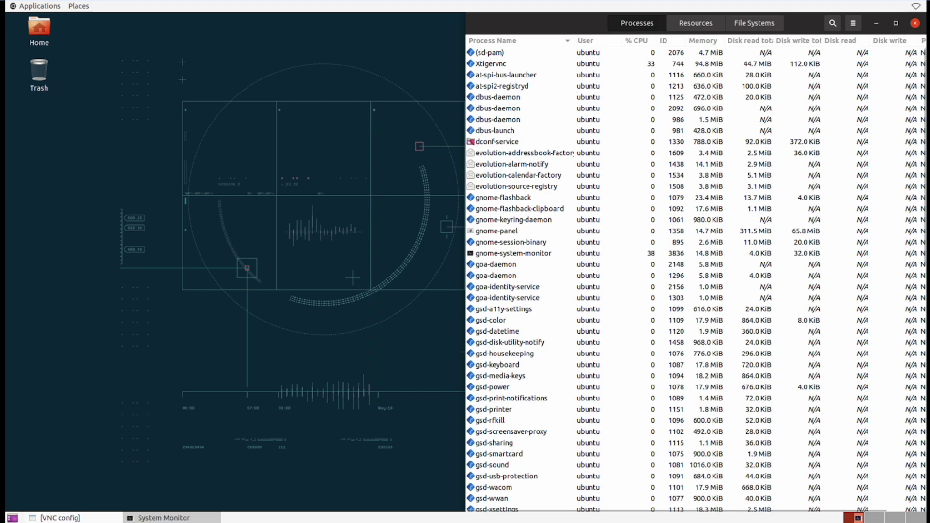
Launch the Text Editor and select its gedit process in the list
click(35, 5)
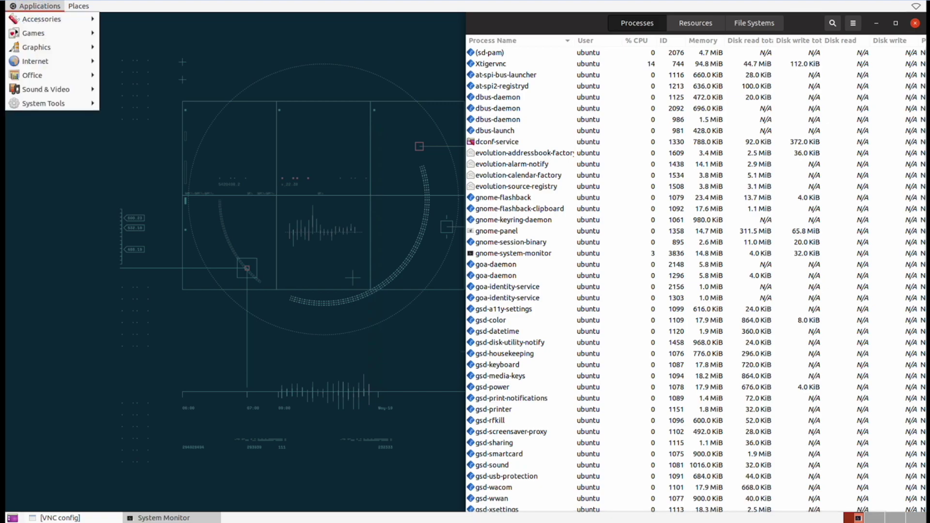
mouse_move(42, 19)
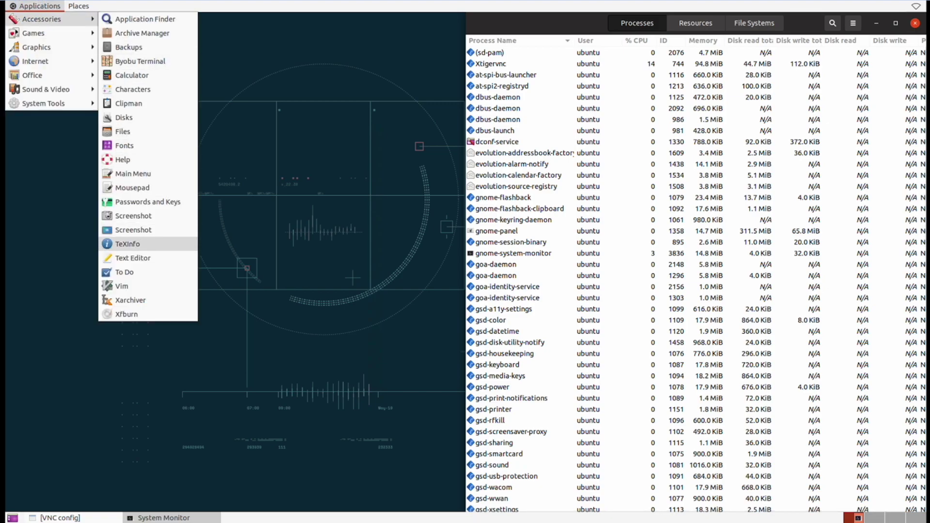
click(127, 257)
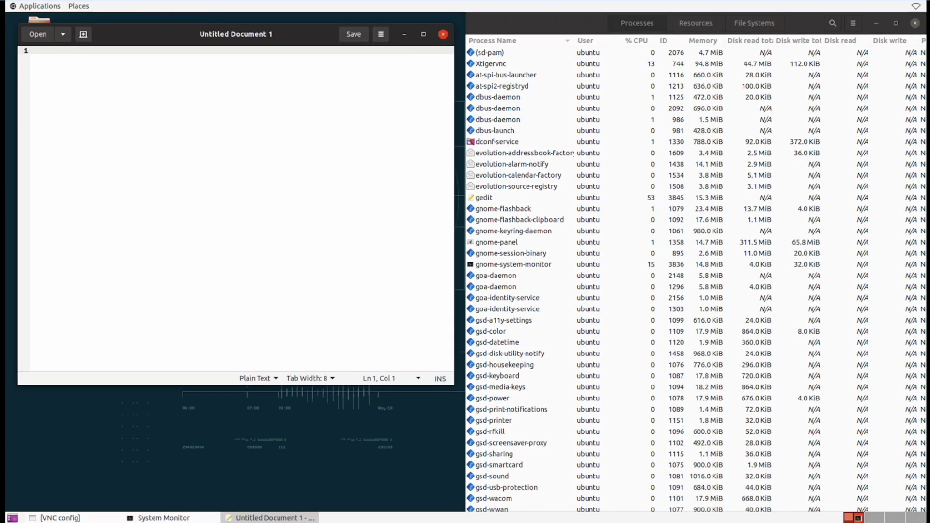
click(489, 198)
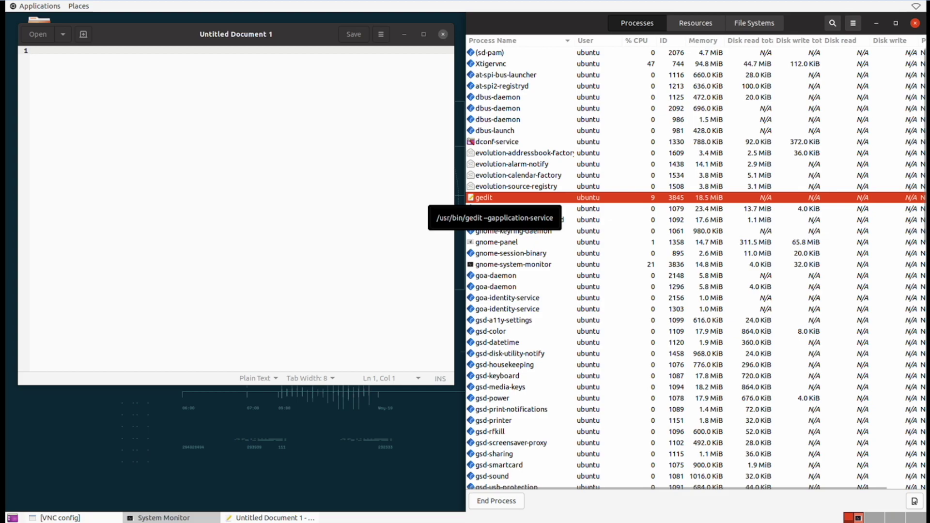
Open Properties for gedit (PID 3845) and scroll through its status and memory details
right_click(492, 199)
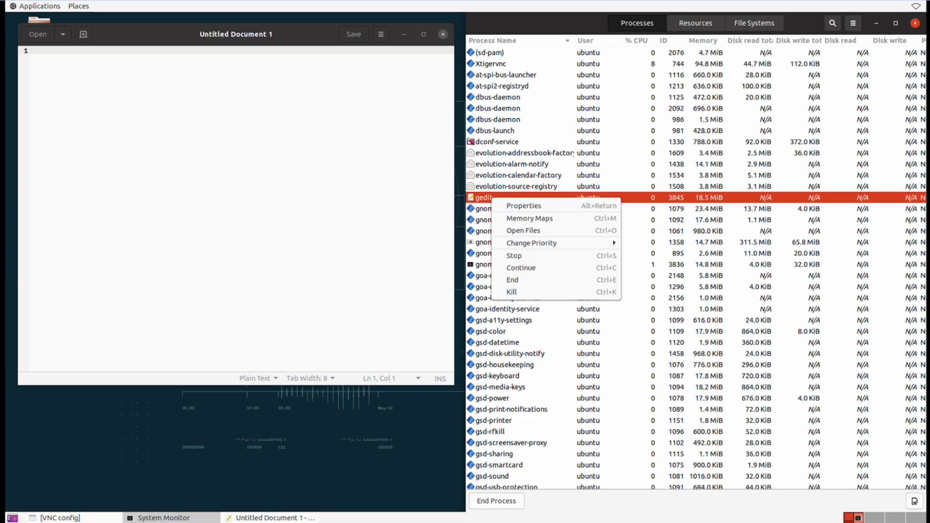
click(523, 206)
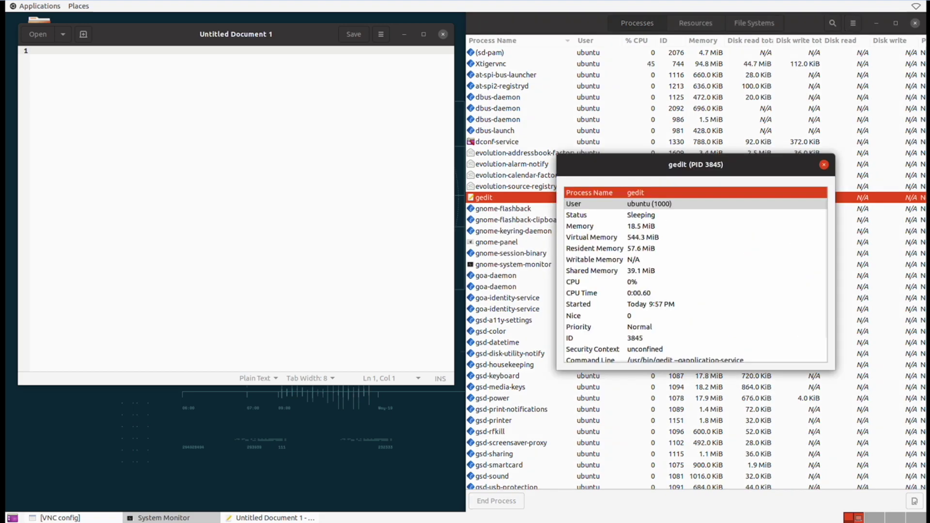
scroll(679, 247, down, 2)
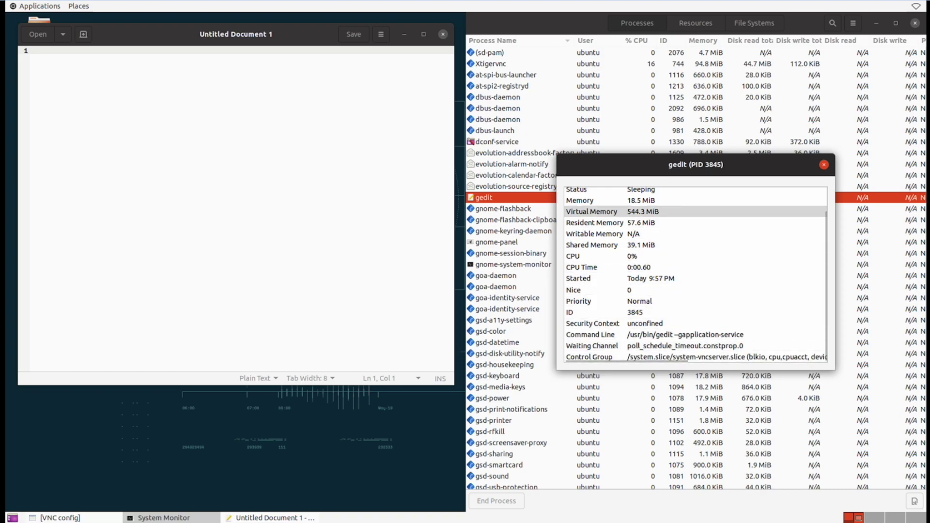
Close the properties dialog and stop gedit from its context menu, confirming Stop Process
click(824, 164)
right_click(487, 199)
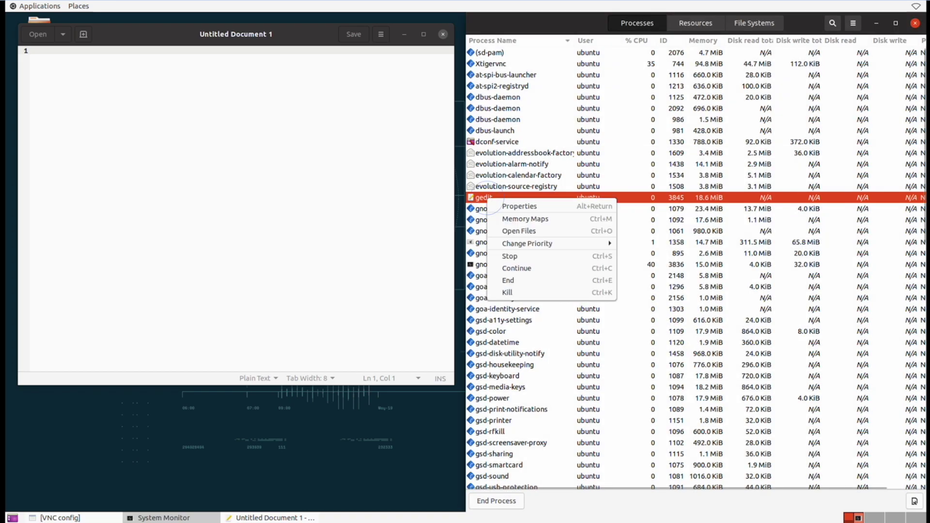
mouse_move(533, 243)
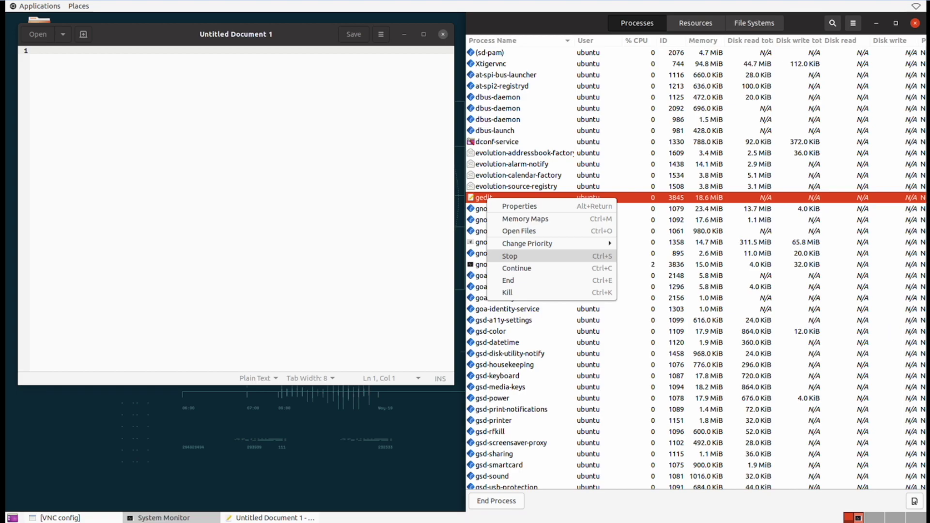
key(Return)
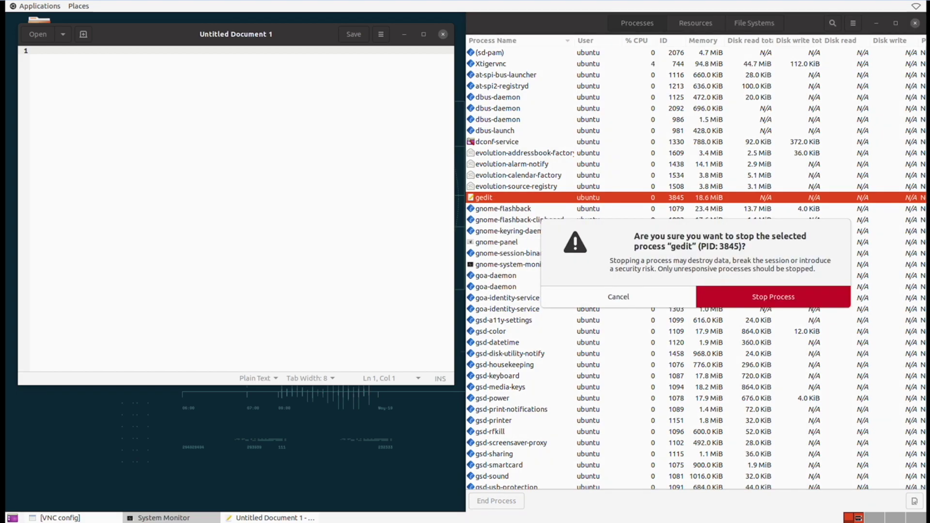
key(Return)
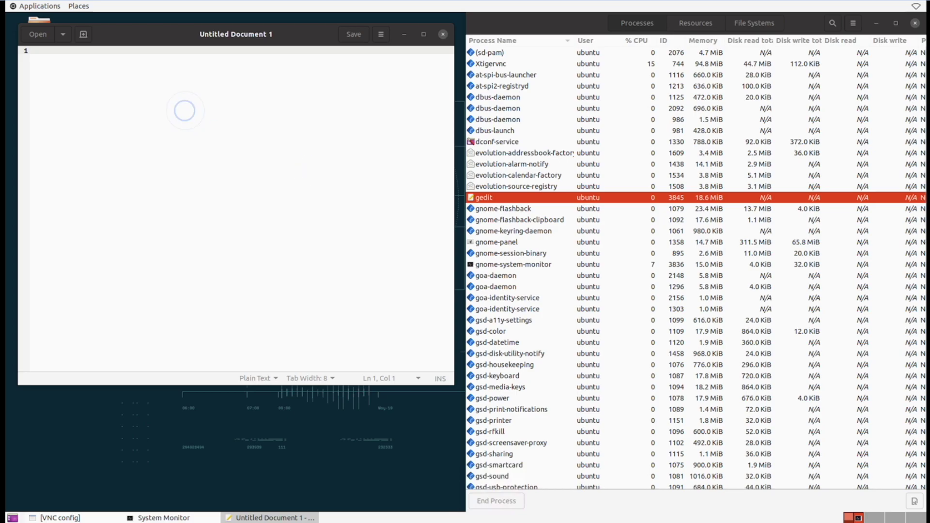
click(518, 197)
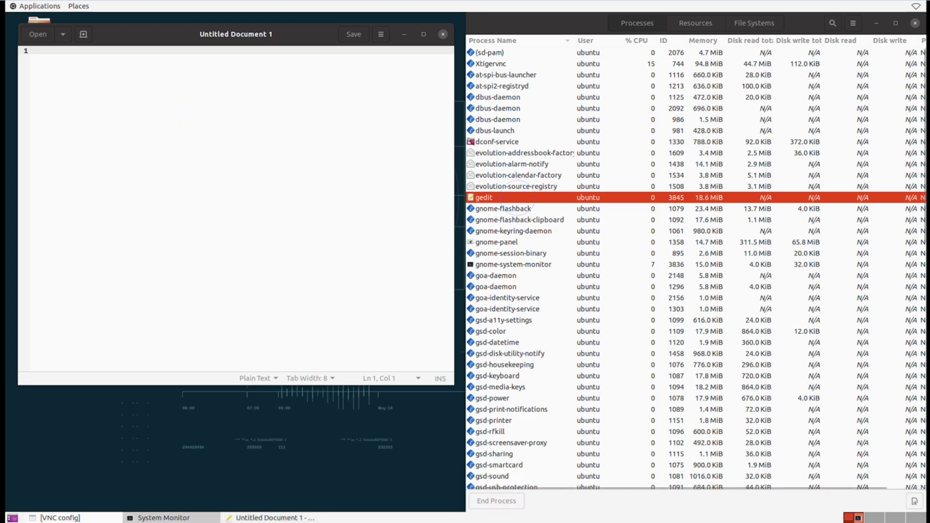
Continue the stopped gedit process and return to its editor window
right_click(533, 197)
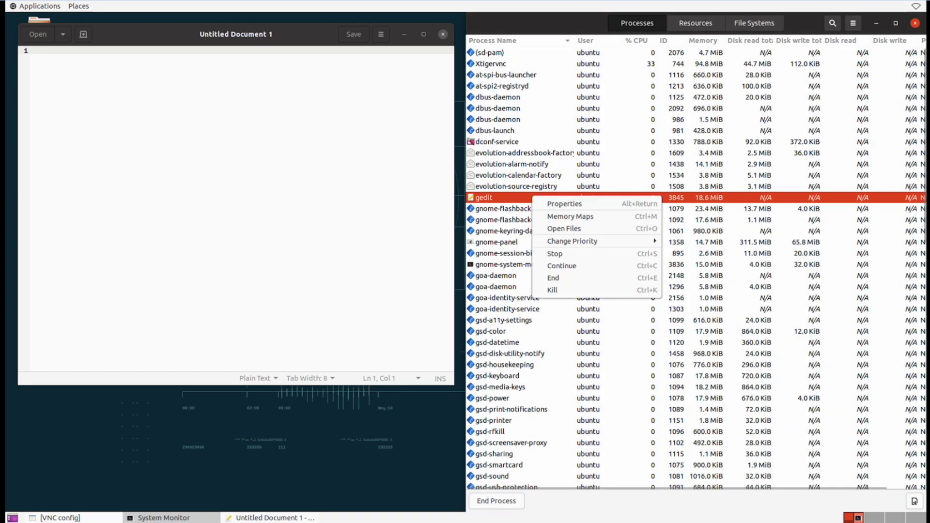
click(560, 266)
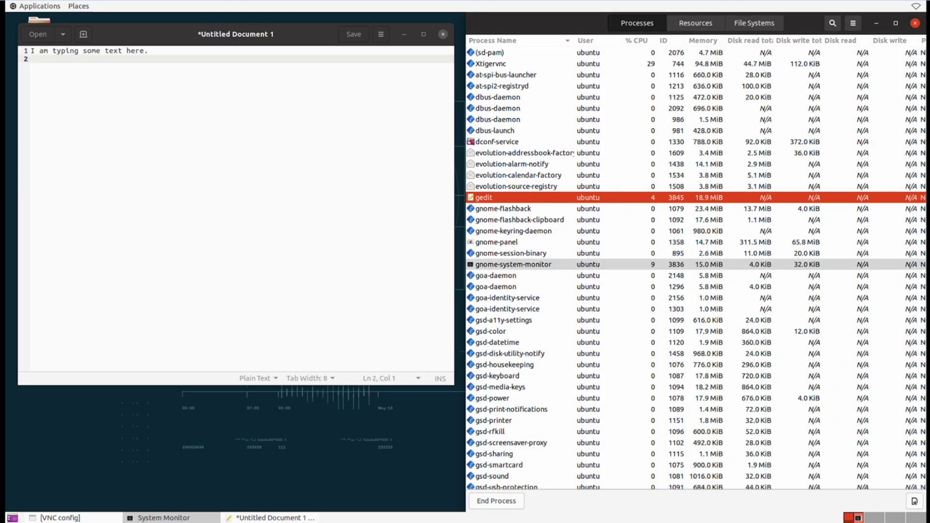
click(256, 102)
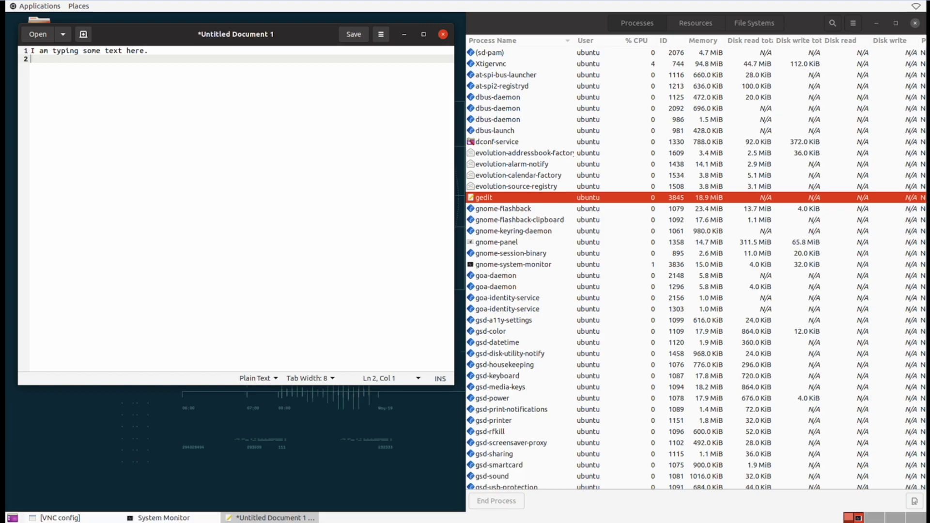
Type 'Let's freeze this process now.' in gedit, then stop it and confirm End Process
text(Let's freeze this )
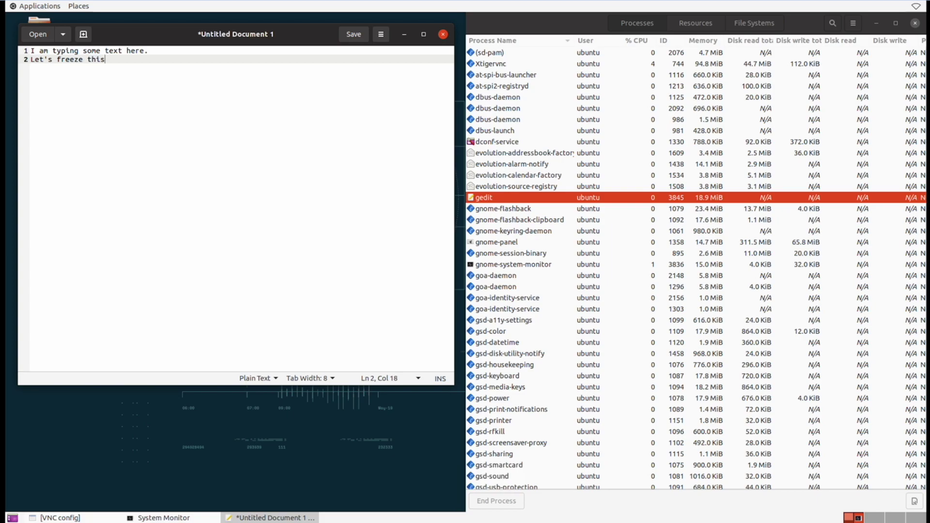
text(process now.)
right_click(546, 198)
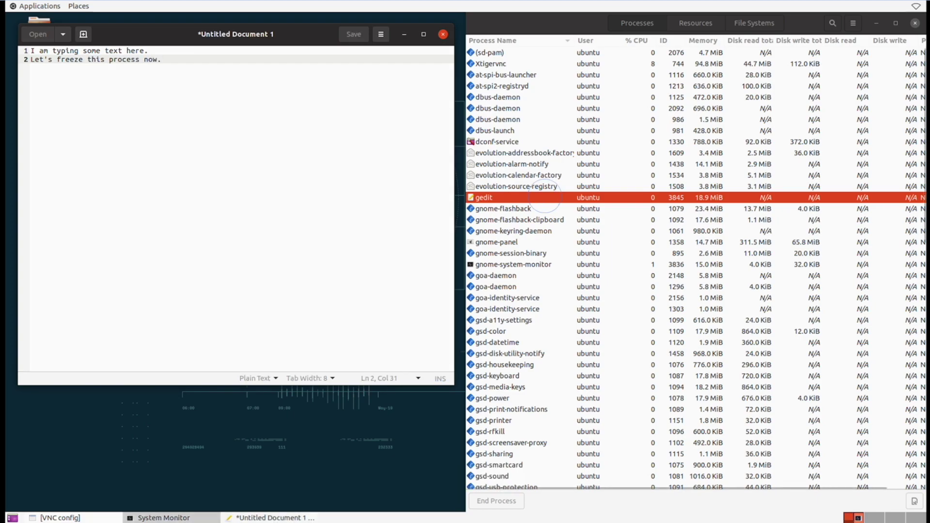
click(569, 253)
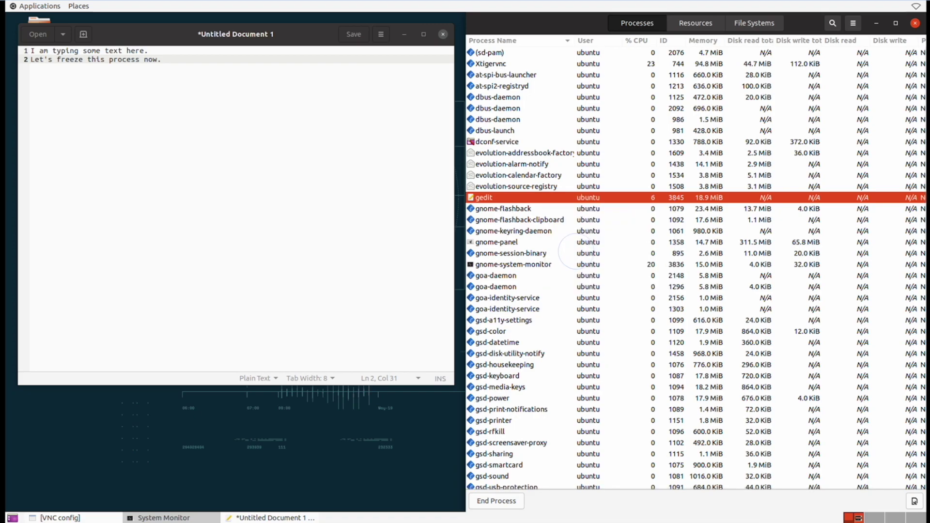
key(Return)
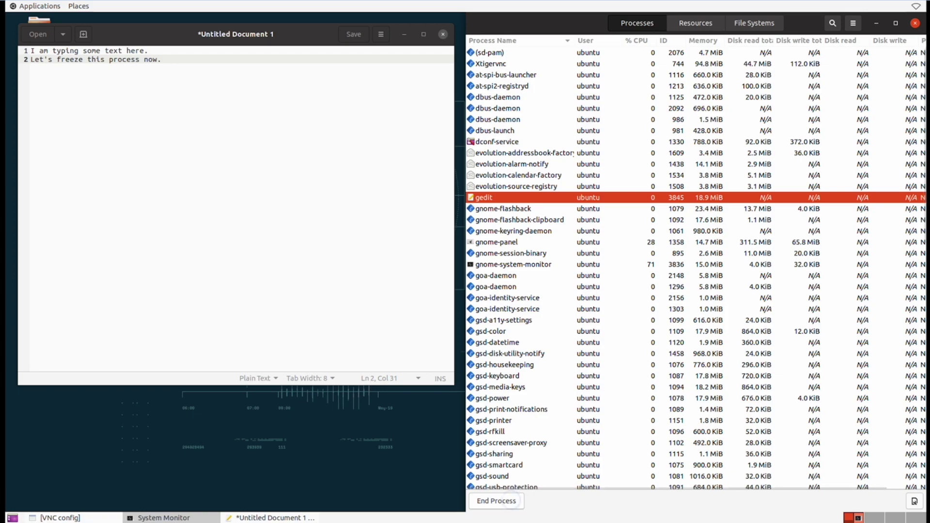
click(496, 500)
click(772, 297)
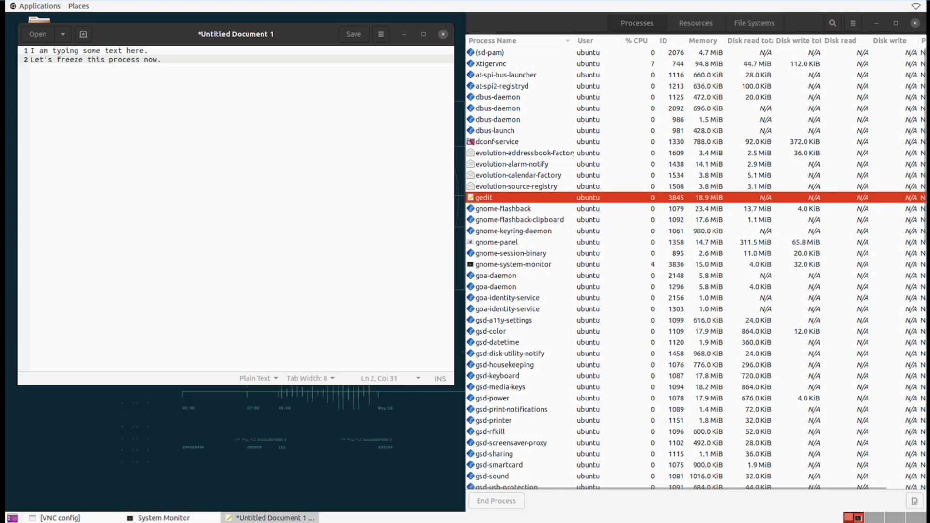
Continue gedit so the queued End Process terminates it
right_click(486, 198)
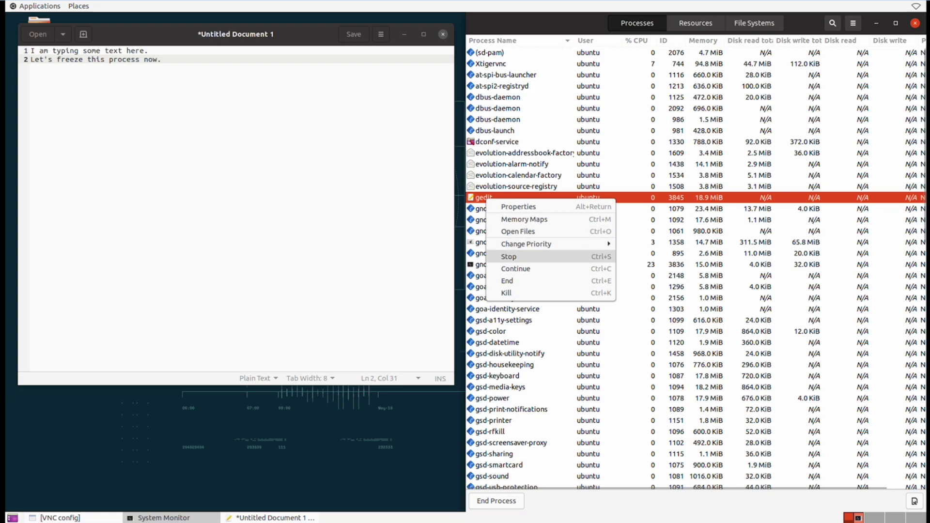
click(516, 268)
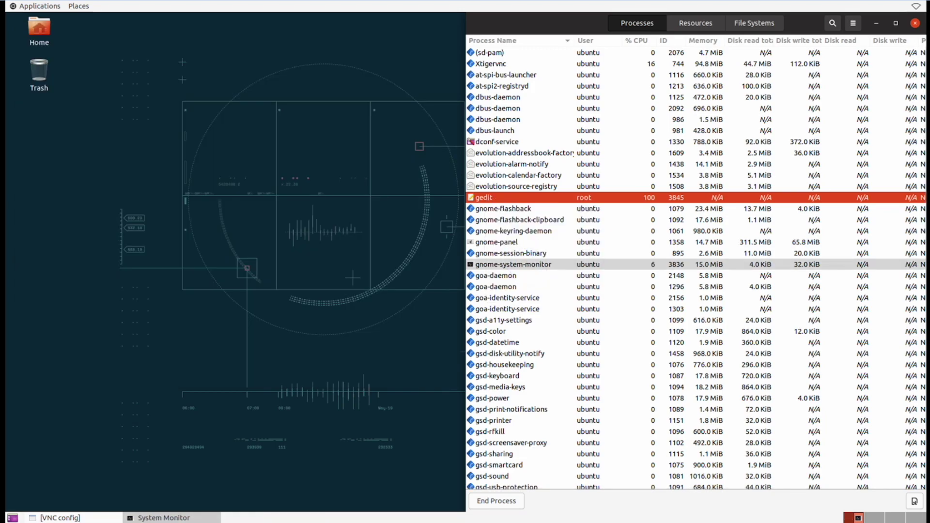